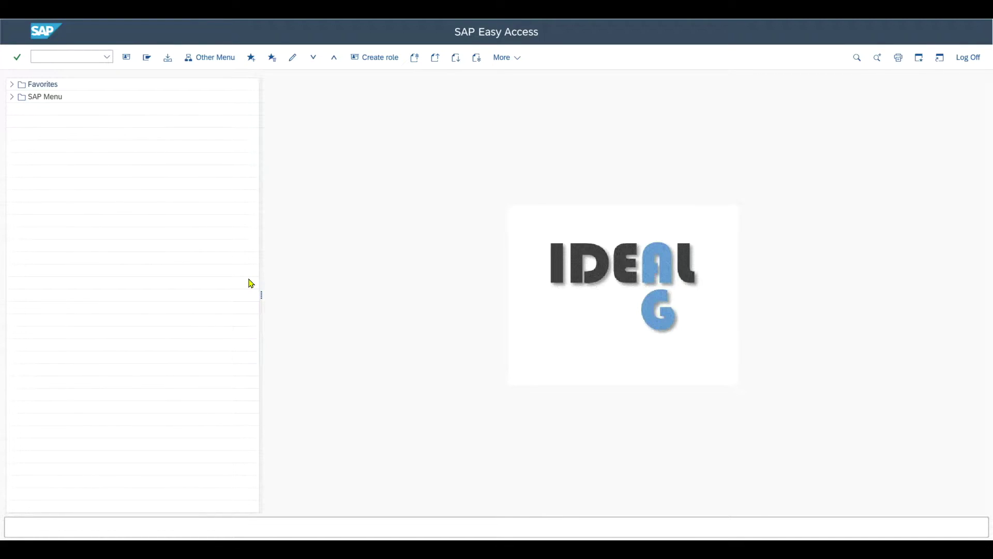
- Open transaction OBB8 to maintain the terms of payment
left_click(76, 57)
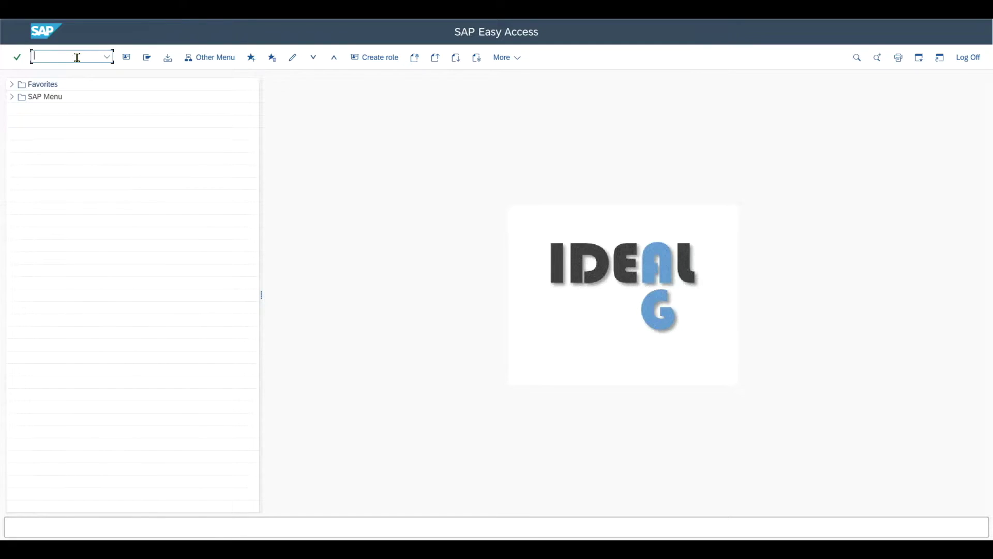
type("obb8")
key("Return")
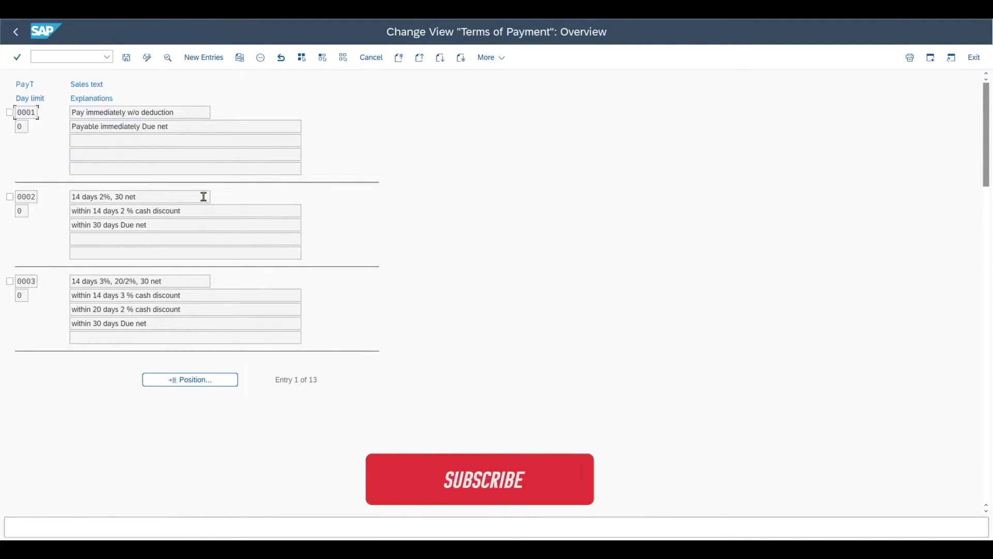
- Create payment term ZZZ0 with document date as the baseline default and installment payment enabled, and save it to the proposed customizing request
left_click(203, 58)
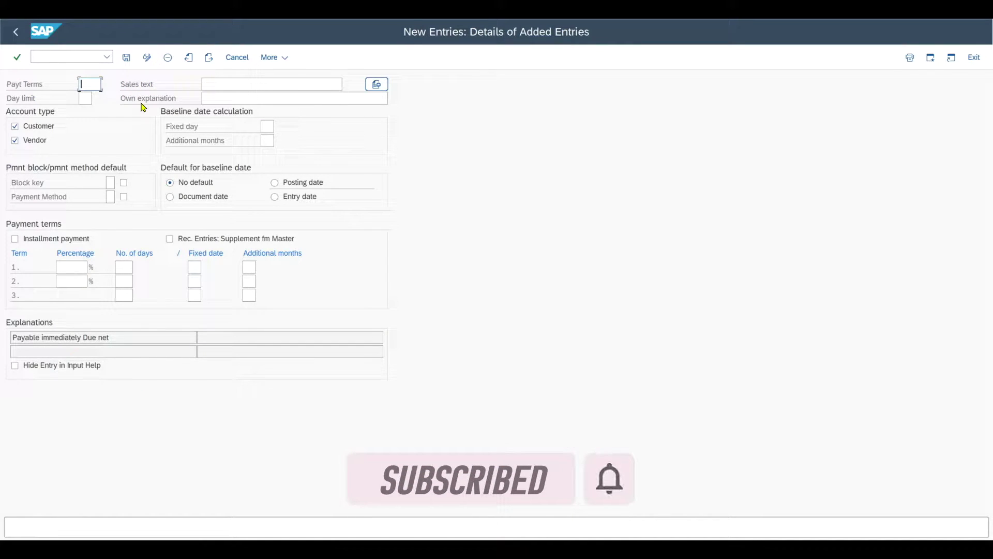
type("ZZZ0")
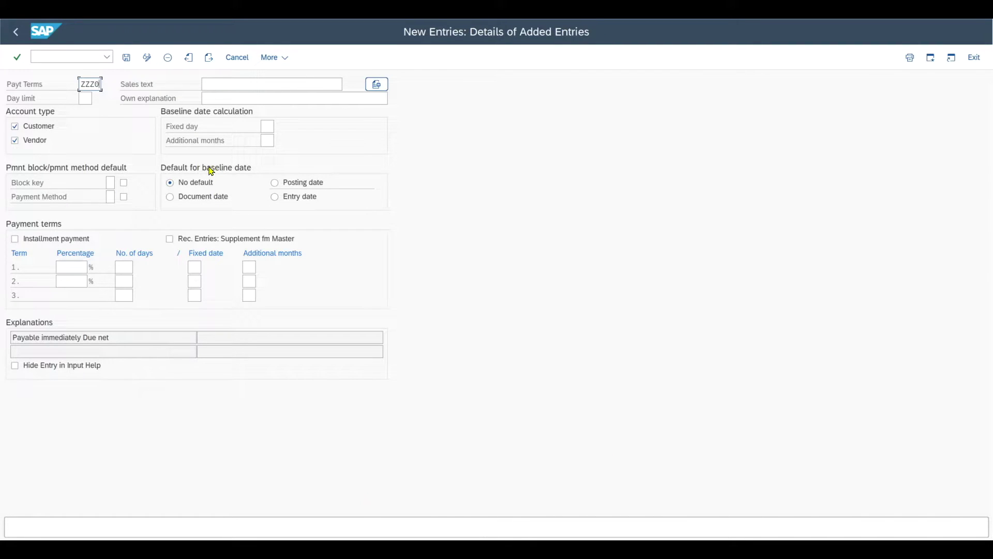
left_click(219, 201)
left_click(258, 278)
left_click(54, 240)
left_click(127, 59)
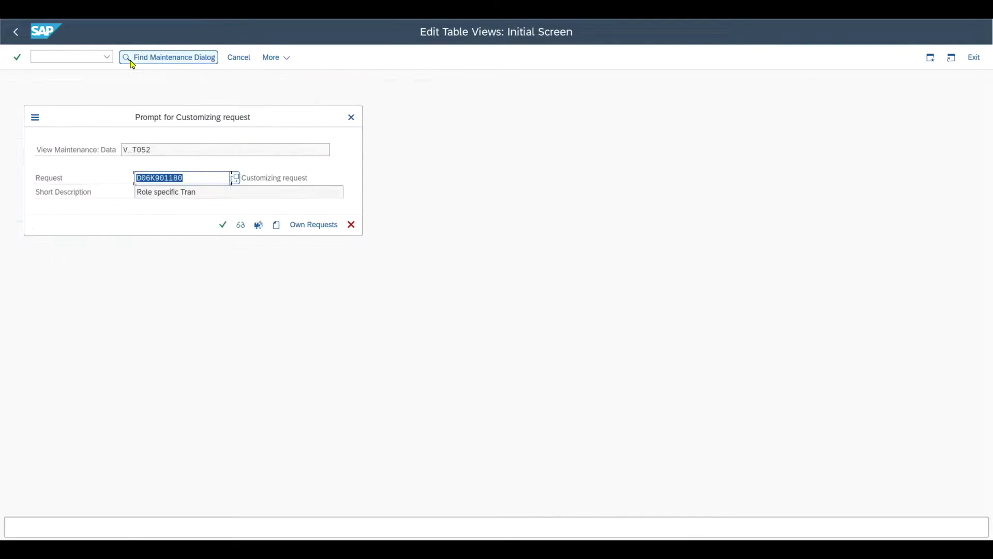
left_click(224, 225)
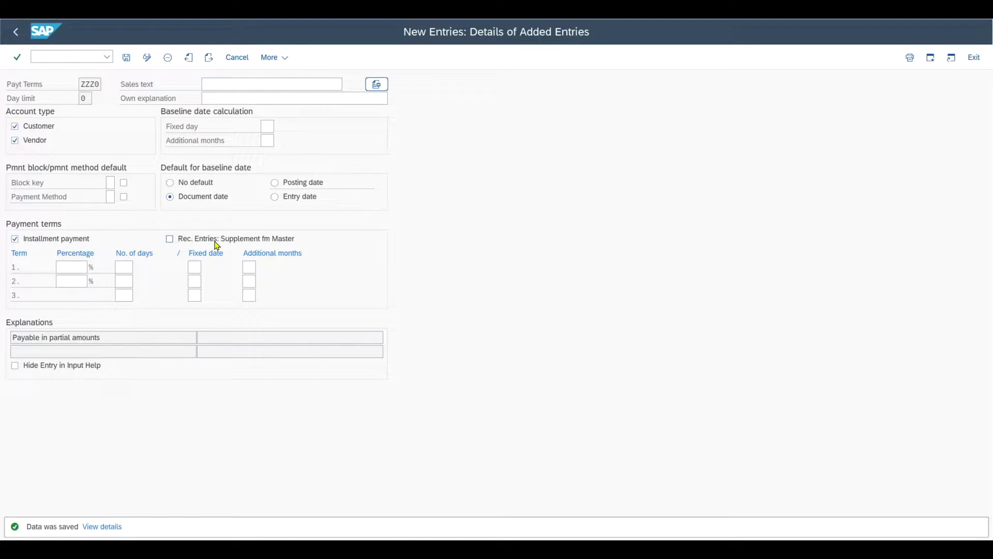
left_click_drag(99, 85, 81, 85)
left_click(86, 84)
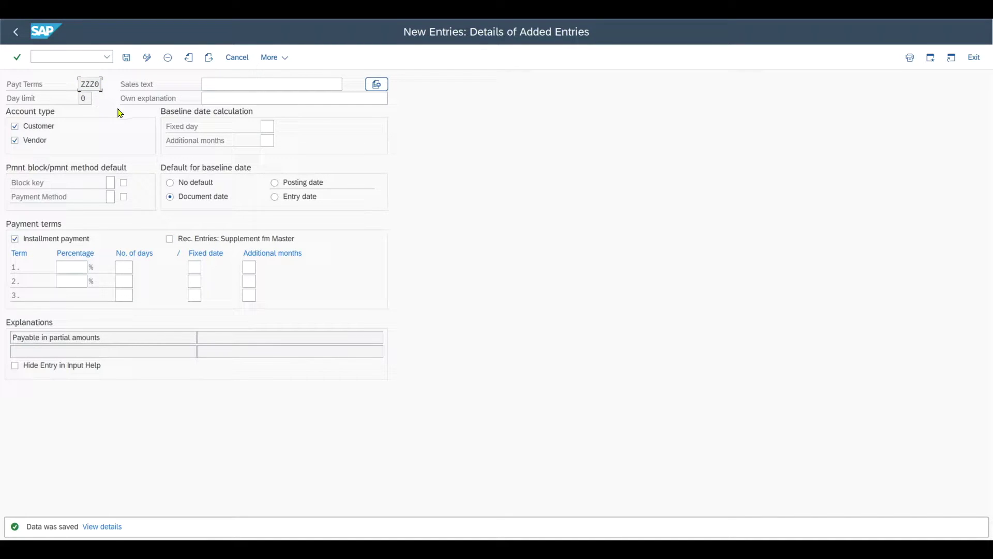
- Create and save payment term ZZZ1 with document date as the baseline default and 10 days for the first term
left_click(15, 32)
left_click(203, 60)
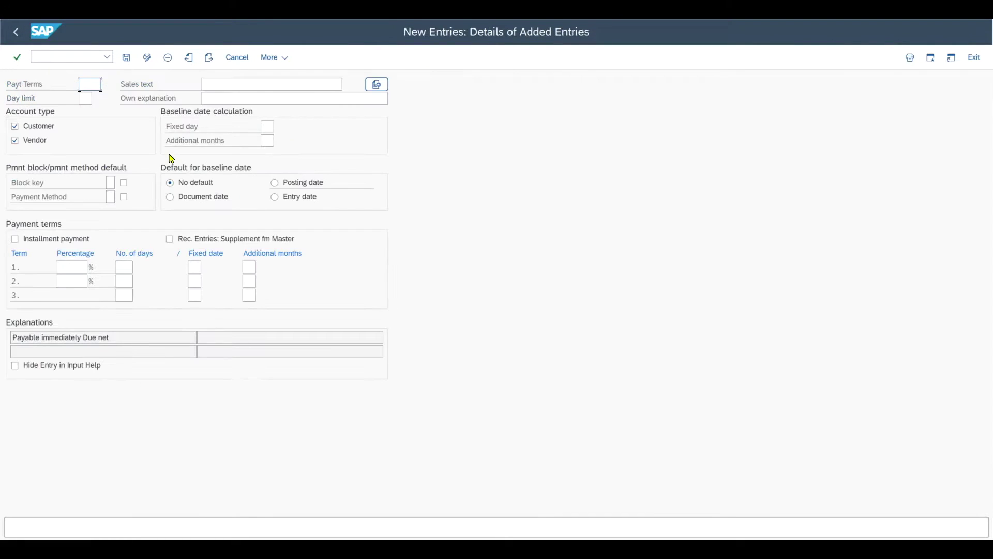
type("ZZZ1")
key("Tab")
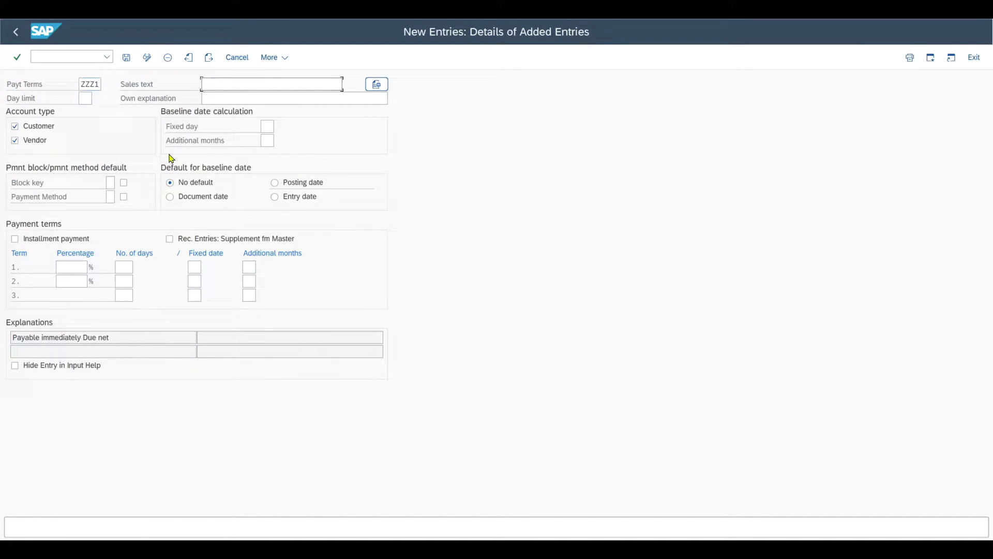
left_click(220, 199)
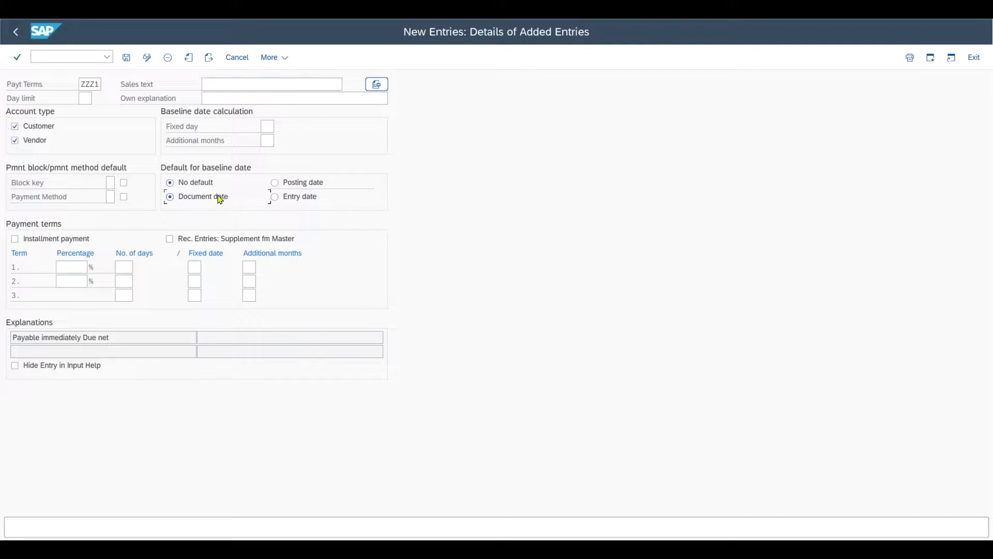
left_click(131, 261)
type("10")
left_click(126, 57)
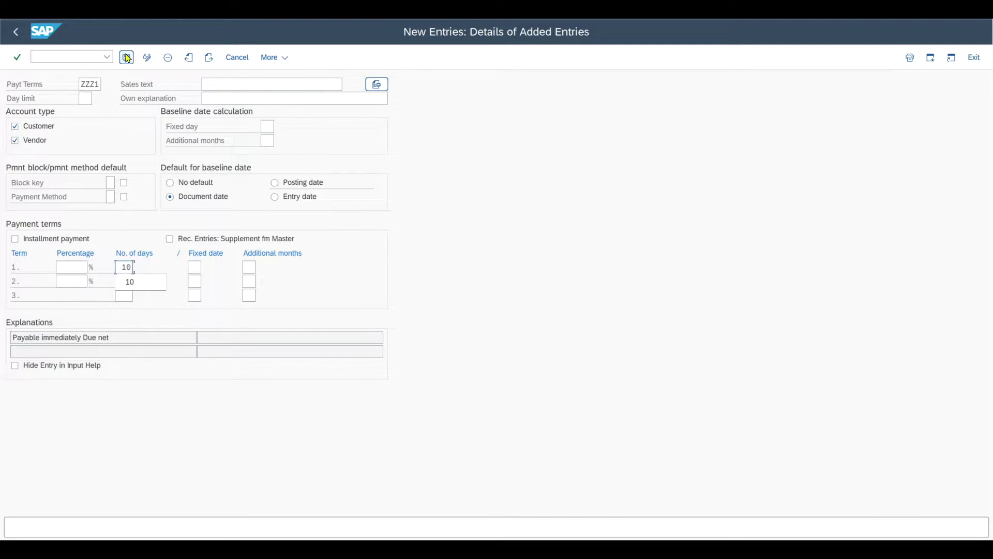
- Create and save payment term ZZZ2 with document date as the baseline default and 20 days for the first term
left_click(16, 32)
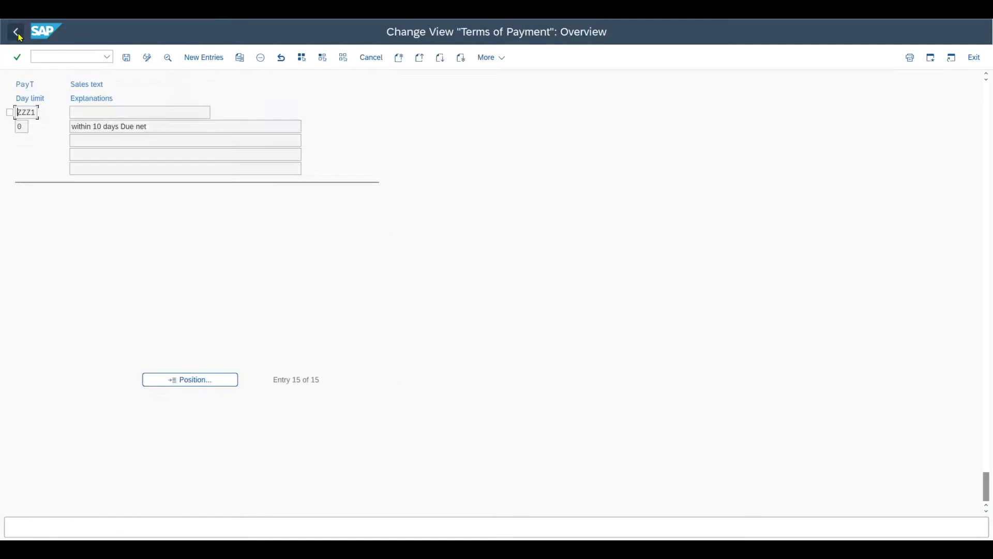
left_click(204, 58)
type("ZZZ2")
key("Tab")
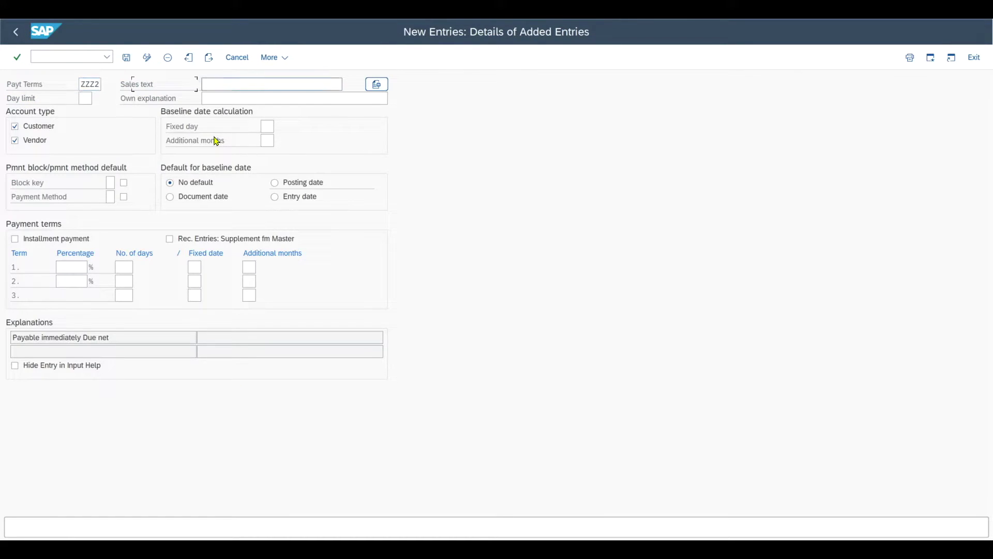
left_click(190, 201)
type("20")
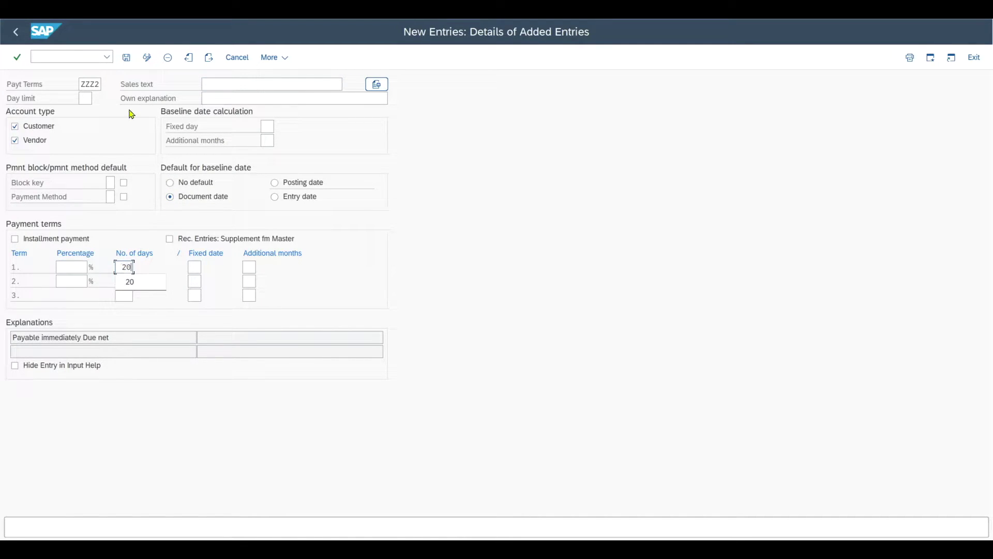
left_click(126, 57)
key("Return")
- Create and save payment term ZZZ3 with document date as the baseline default and 30 days for the first term
type("ZZZ3")
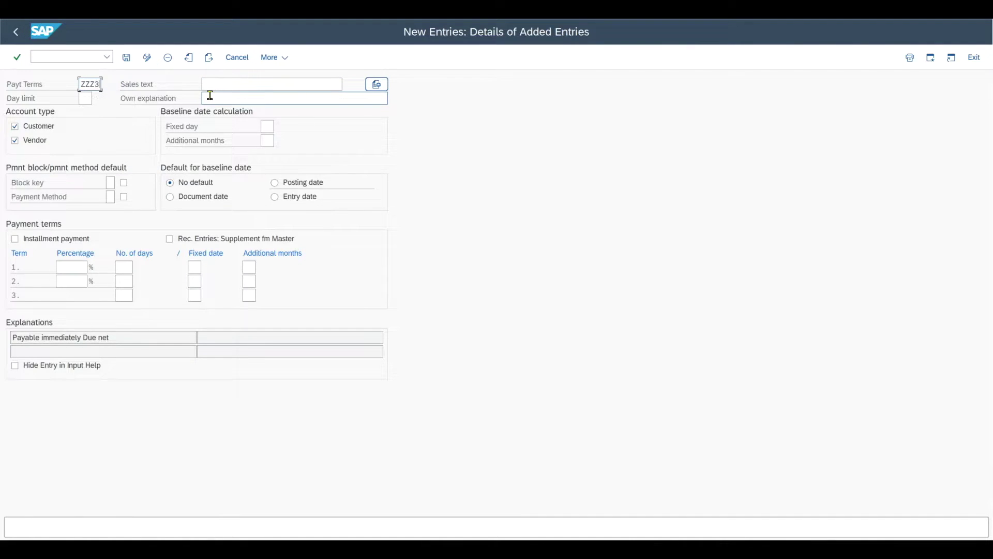
left_click(215, 198)
left_click(124, 268)
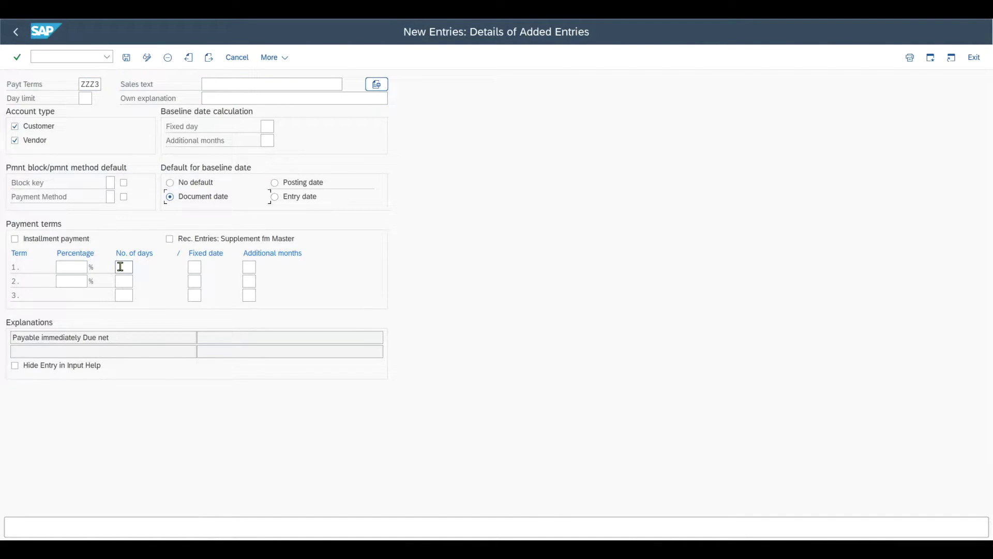
type("30")
left_click(126, 57)
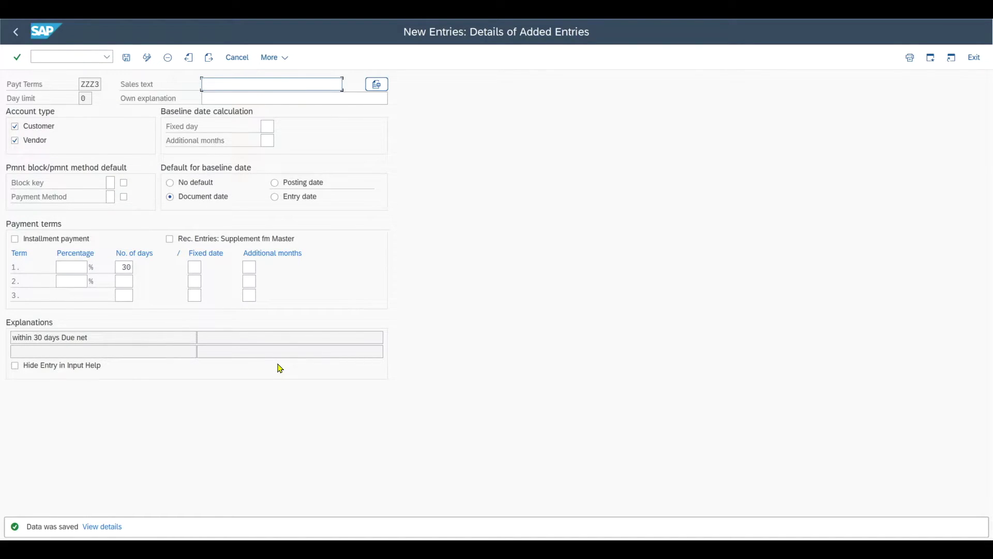
- Switch to transaction OBB9 to maintain the installment split of the payment terms
left_click(95, 83)
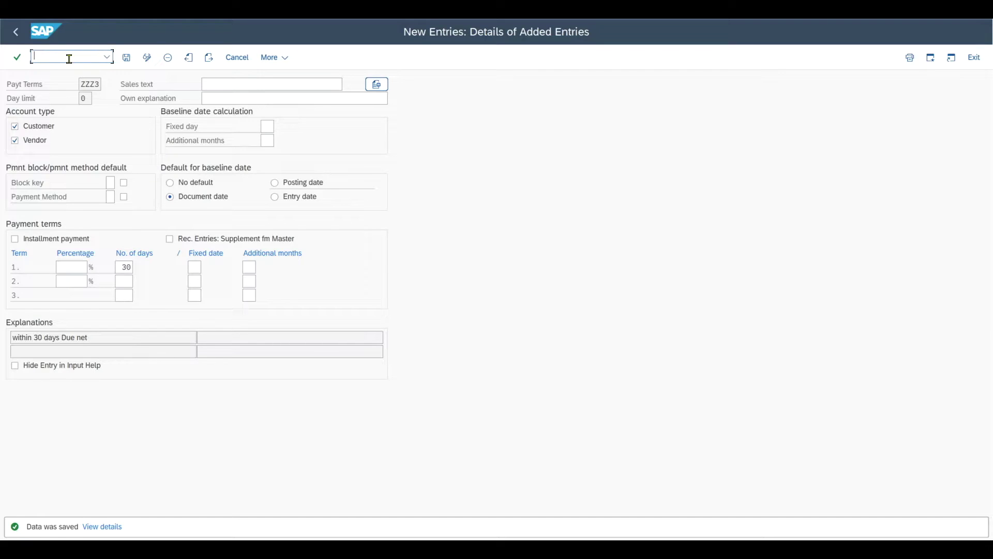
type("/nobb9")
key("Return")
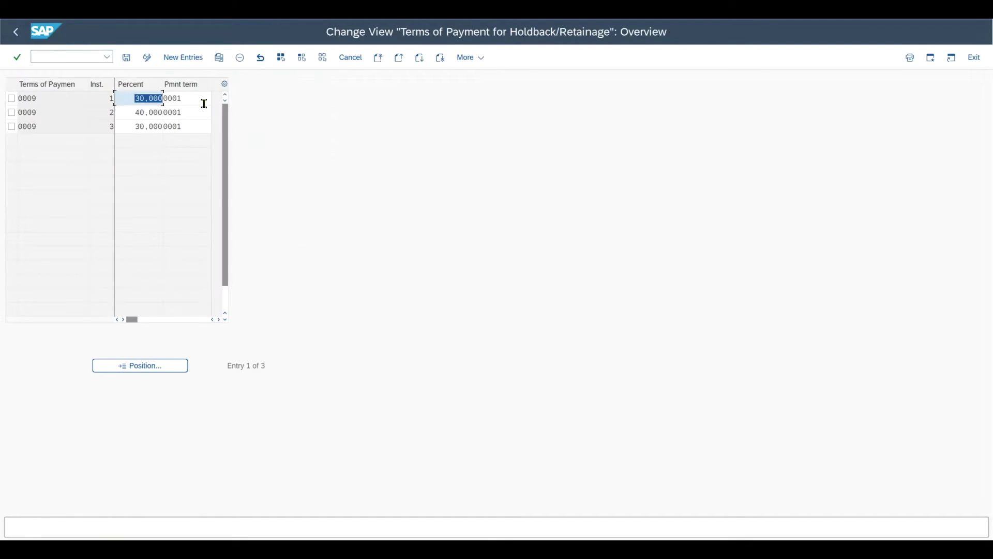
- Add a new entry for payment term ZZZ0 with installment 1 at 50 percent and payment term ZZZ1
left_click(184, 58)
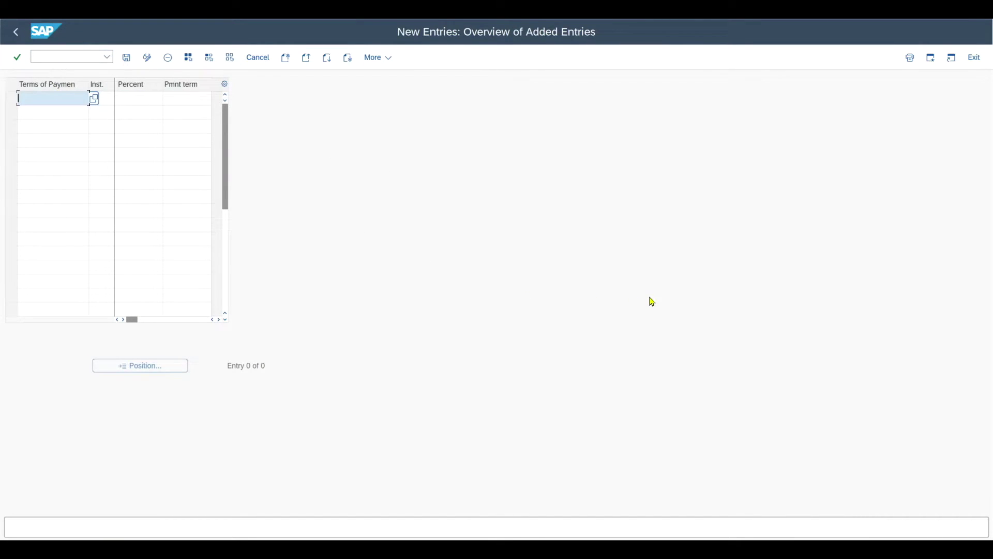
type("ZZZ0")
key("Tab")
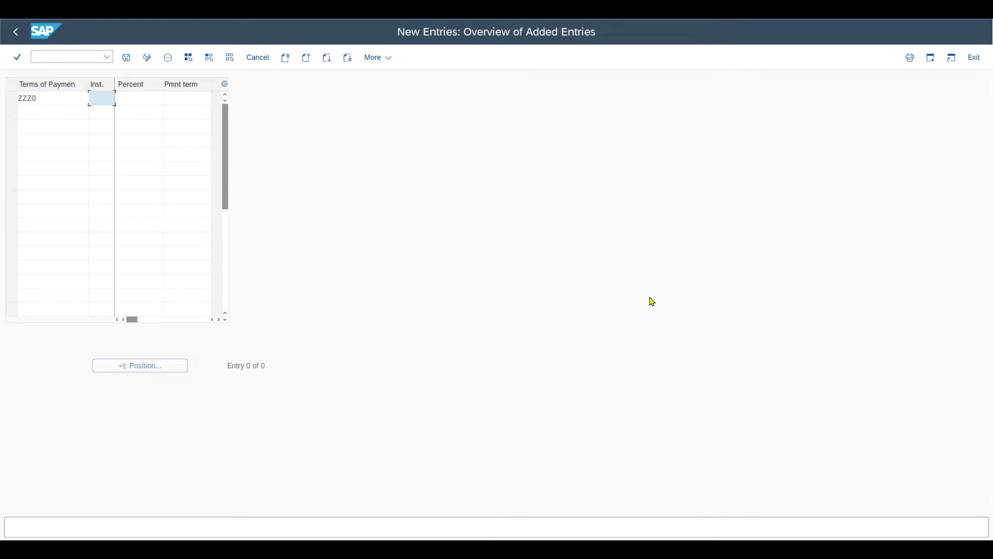
type("1")
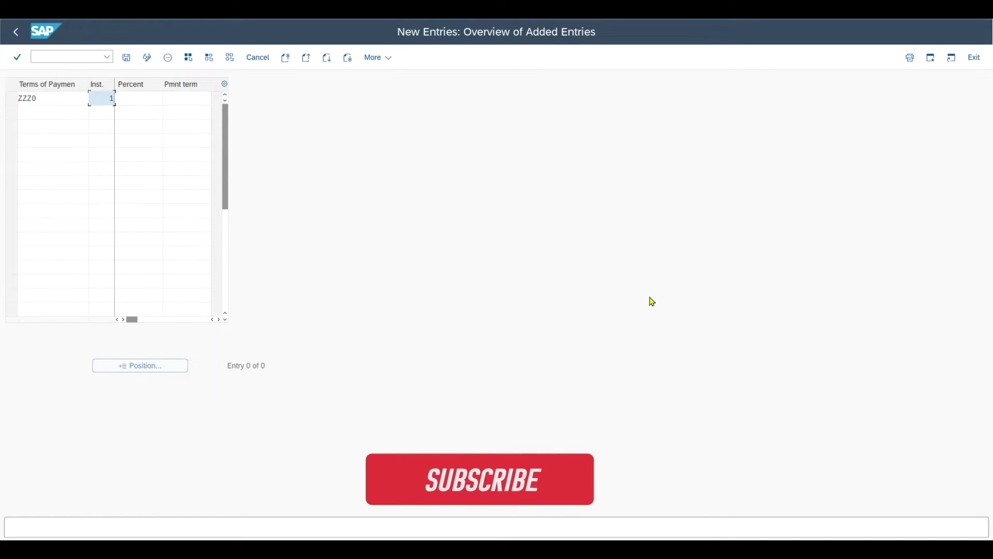
key("Tab")
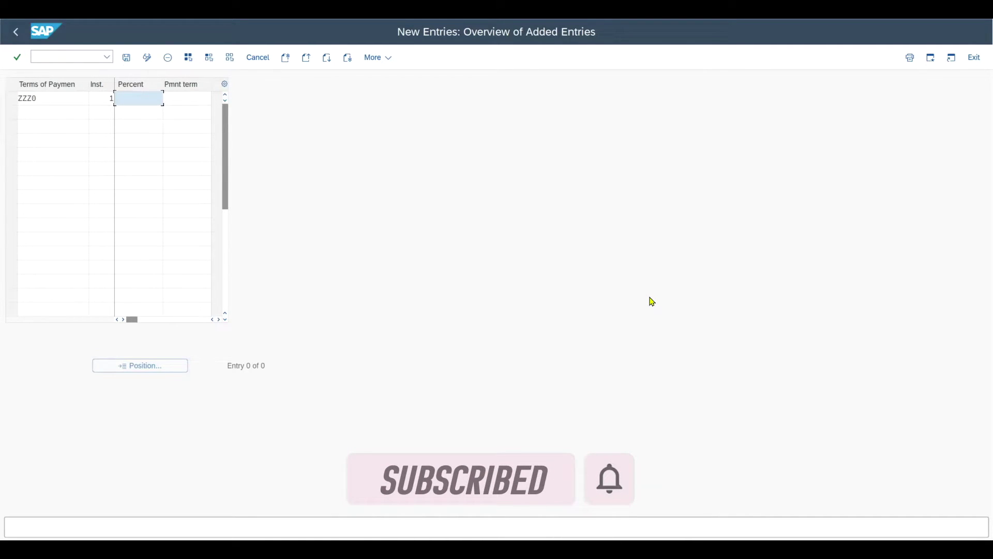
type("50")
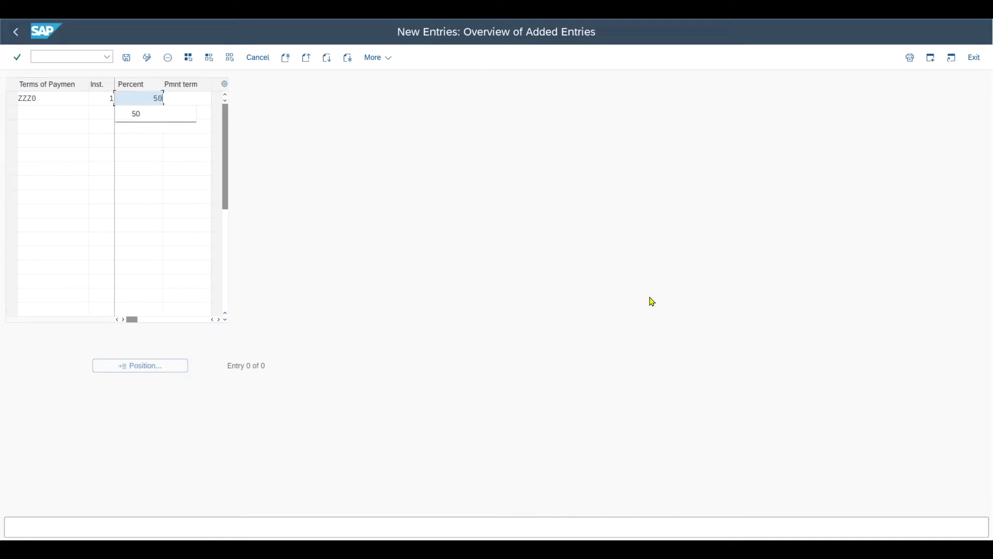
key("Tab")
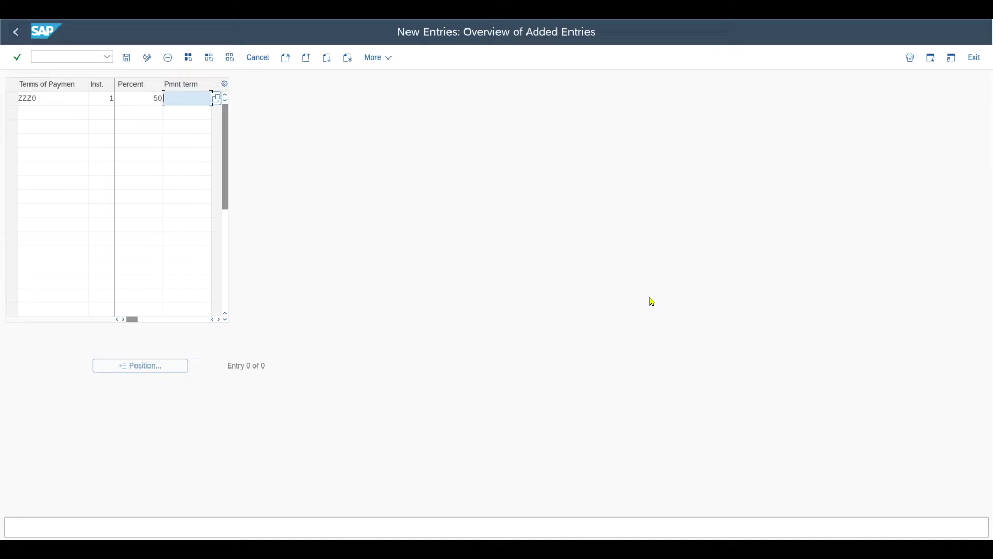
type("Z")
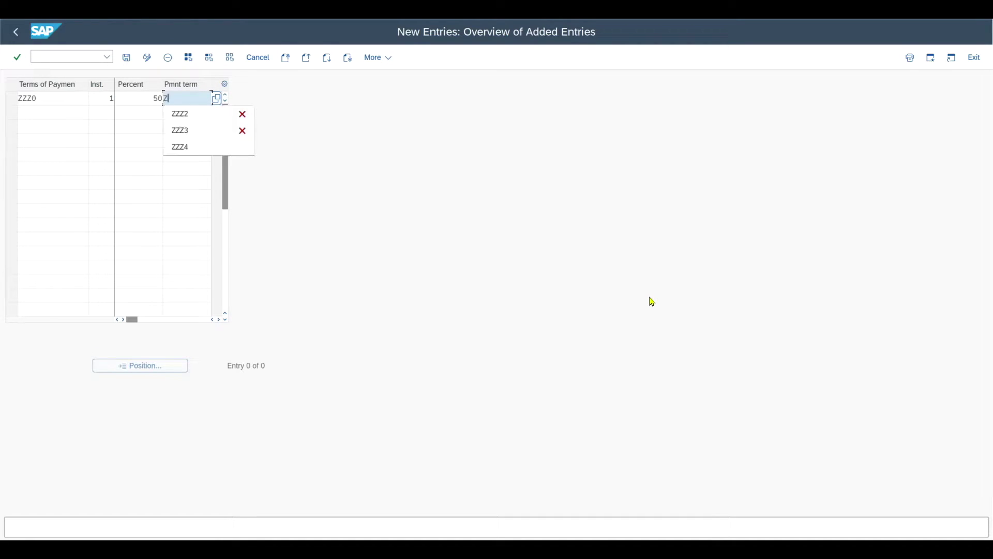
type("ZZ1")
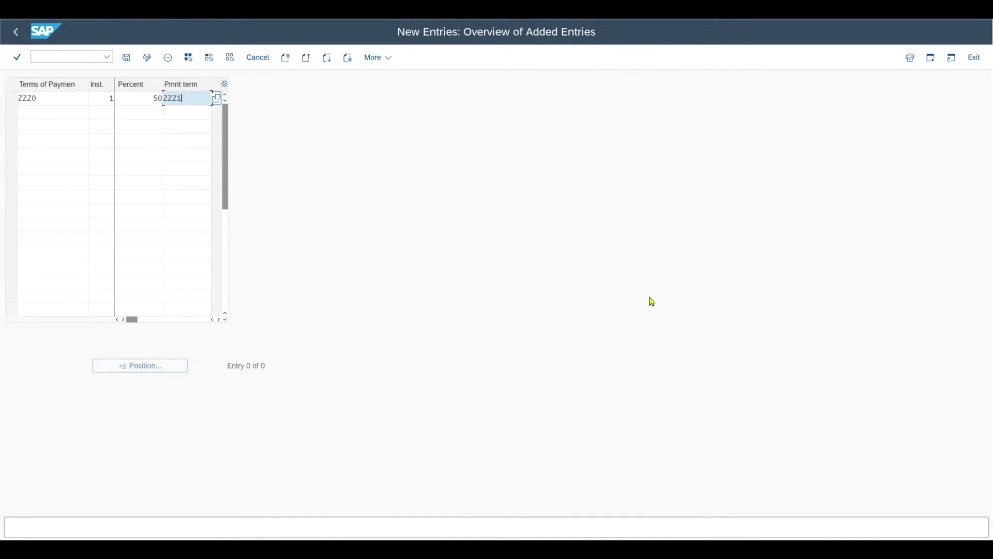
key("Return")
- Add installment 2 for payment term ZZZ0 at 25 percent with payment term ZZZ2
type("ZZZ0")
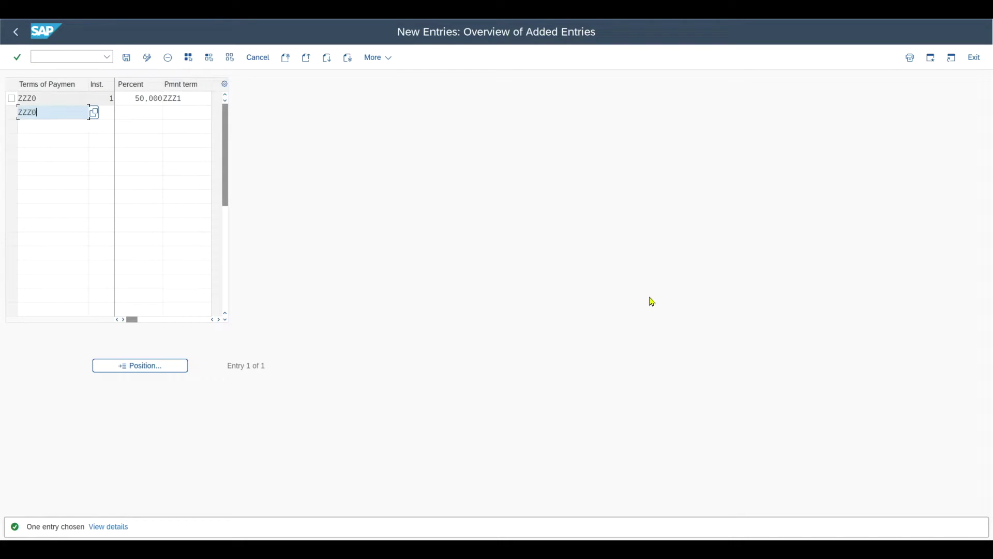
key("Tab")
type("2")
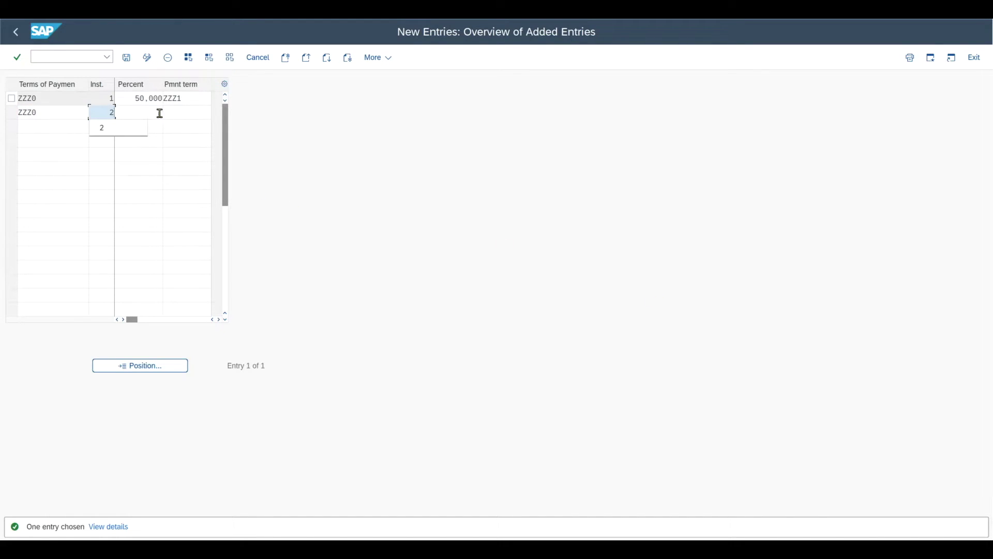
left_click(160, 112)
type("25")
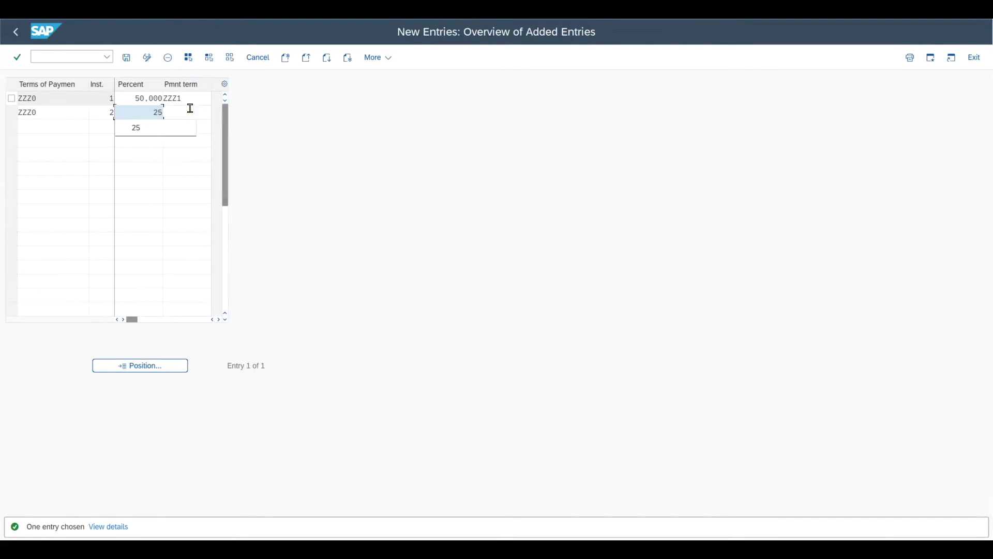
left_click(190, 109)
type("ZZZ2")
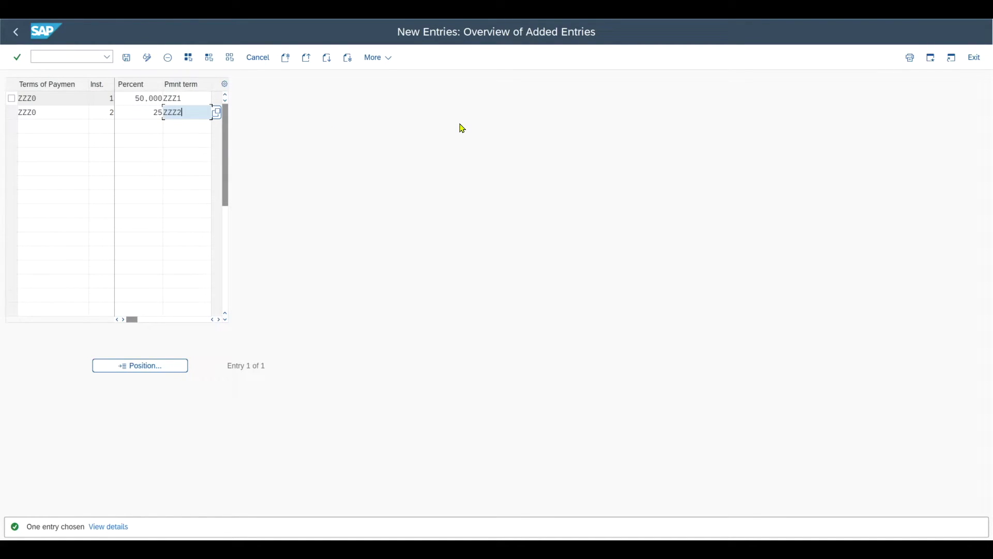
key("Return")
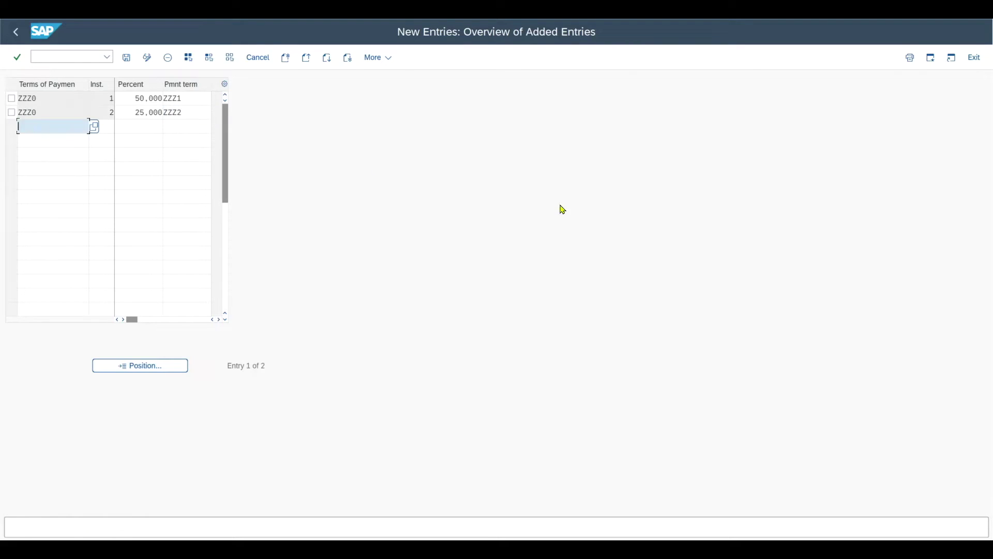
- Add installment 3 for payment term ZZZ0 at 25 percent with payment term ZZZ3, and save the installment entries
type("ZZZ0")
key("Tab")
type("3")
key("Tab")
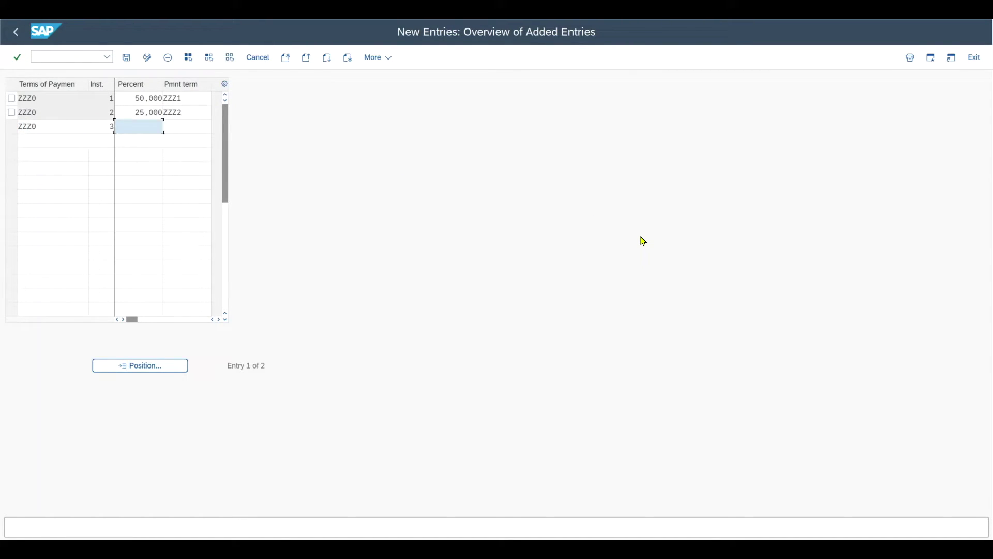
type("25")
key("Tab")
type("ZZZ3")
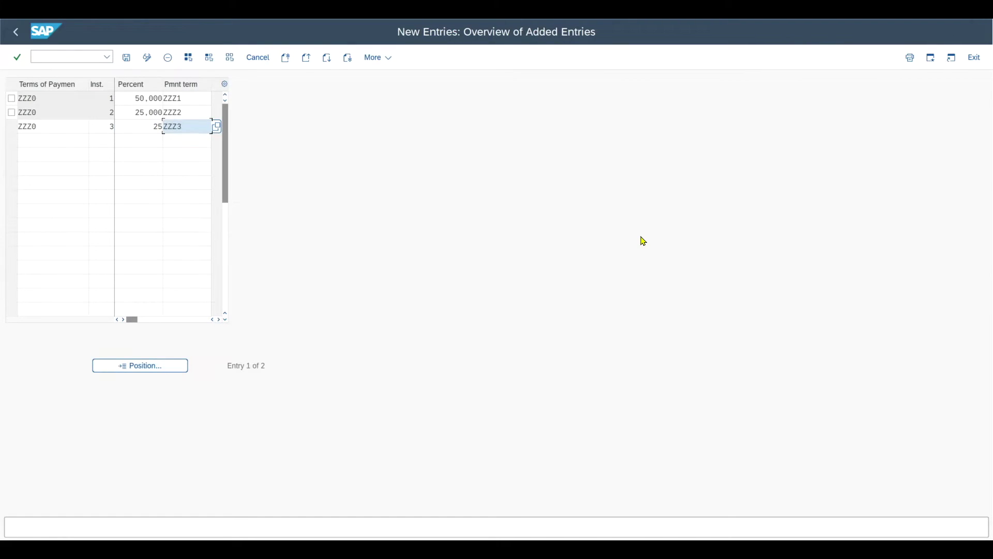
key("Return")
left_click(127, 58)
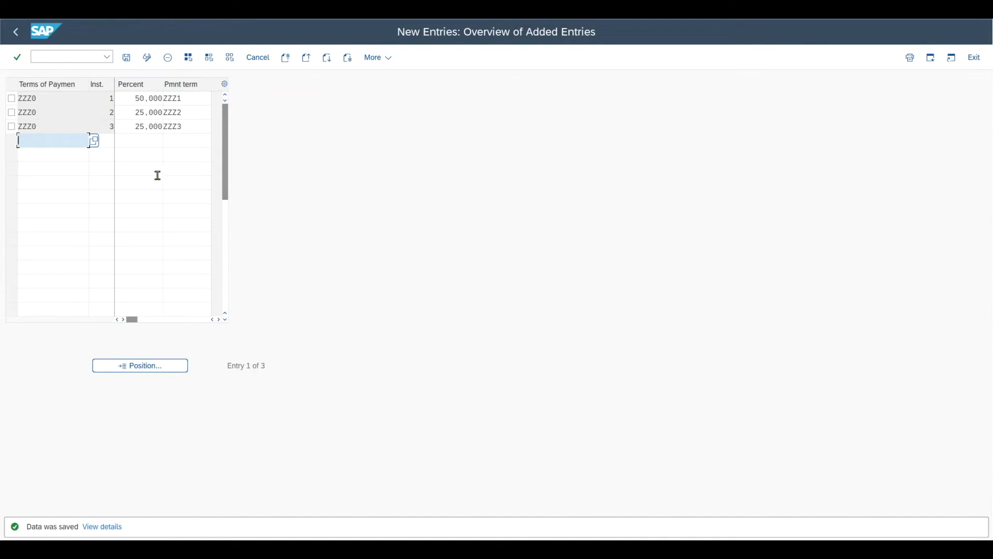
left_click(46, 97)
left_click_drag(46, 98, 10, 100)
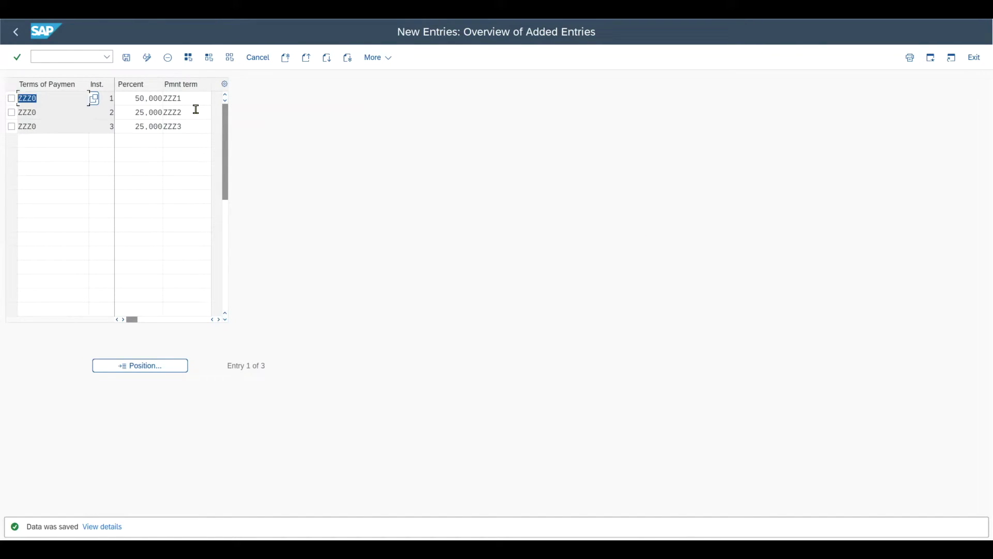
left_click_drag(195, 109, 165, 114)
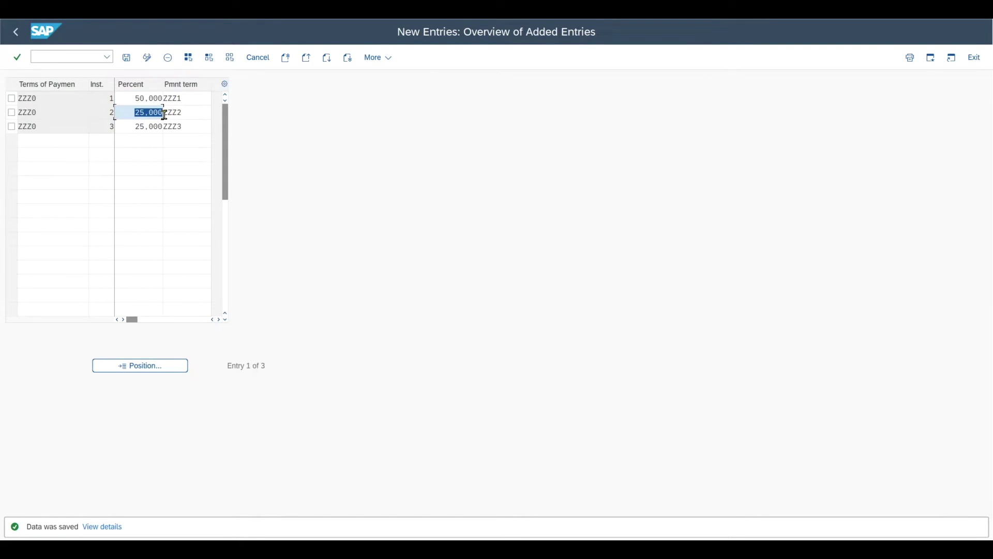
left_click_drag(134, 126, 163, 127)
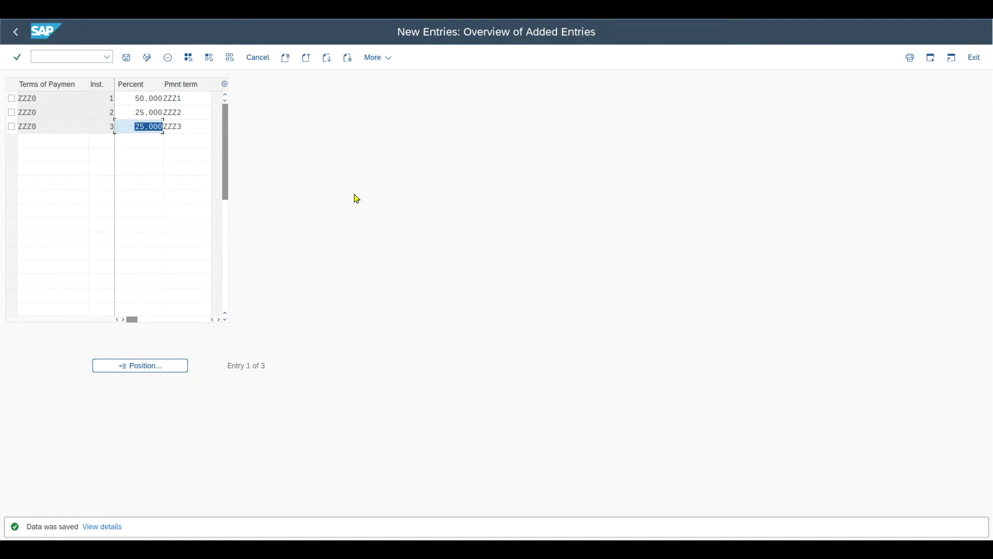
- Switch to the transaction for entering an incoming invoice with a purchase order reference
left_click(93, 63)
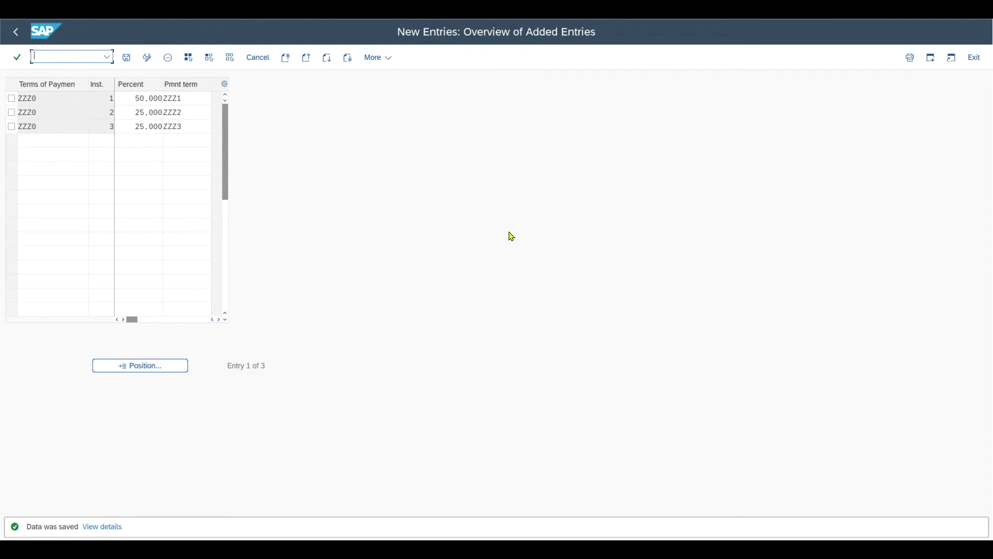
type("/")
type("nfb60")
key("Return")
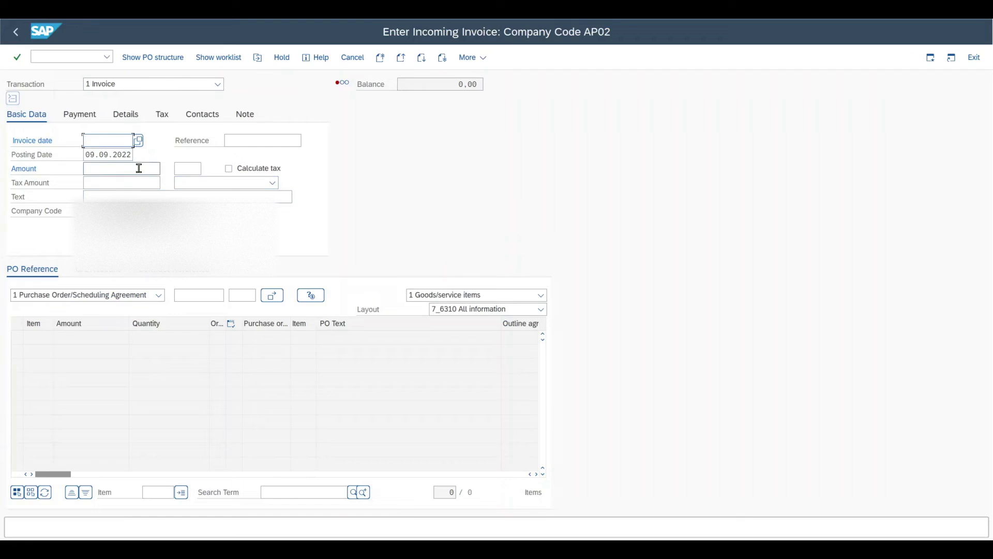
- Set the invoice date to 09.09.2022 and load the purchase order item by entering the purchase order number
key("Down")
left_click(198, 296)
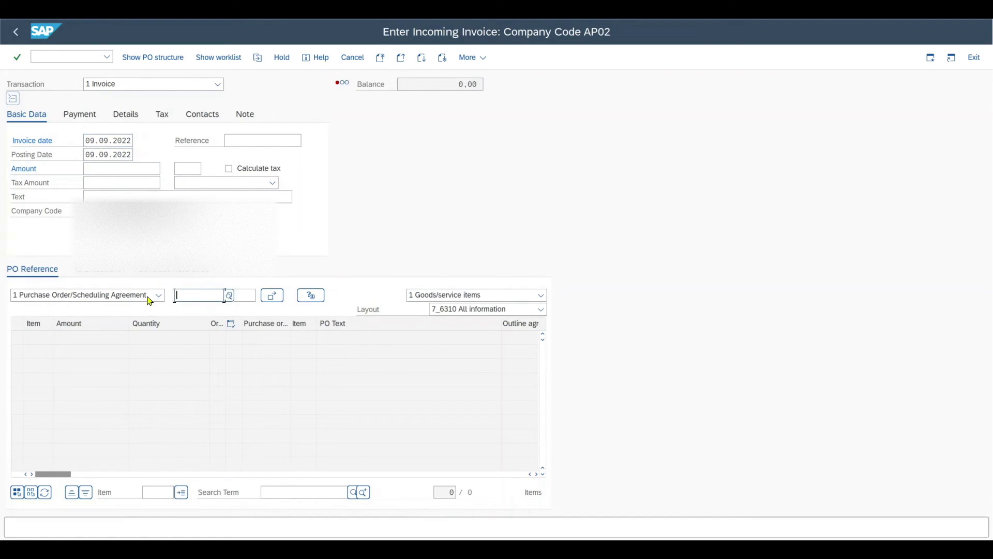
key("Return")
left_click(195, 295)
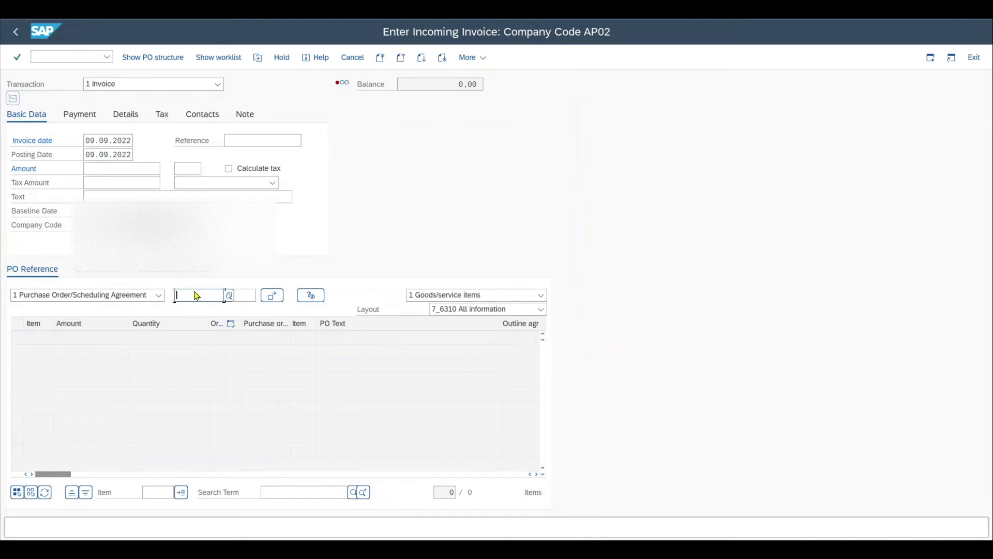
left_click(195, 294)
left_click(205, 310)
key("Return")
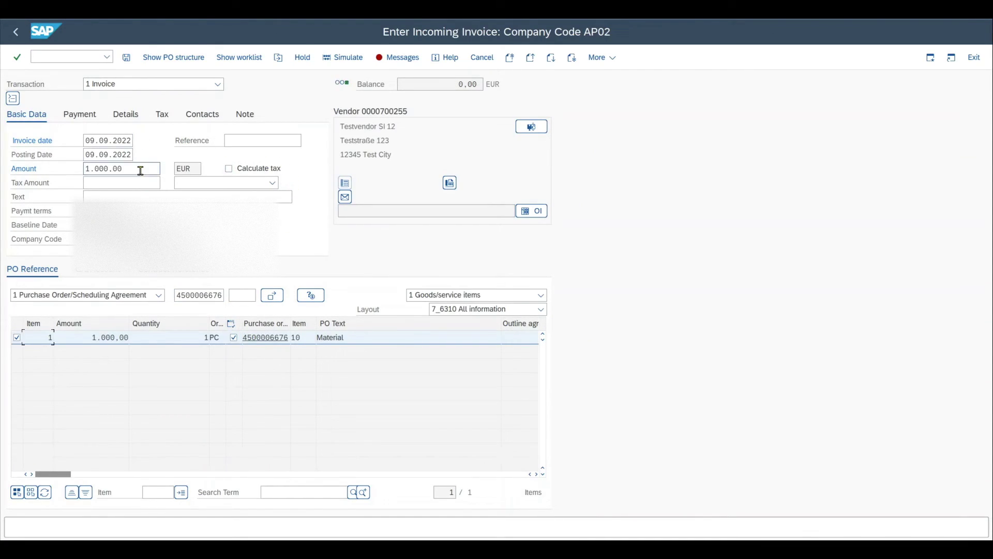
- Set the invoice amount to 1000 EUR in the basic data and confirm it
left_click_drag(139, 170, 74, 171)
left_click(137, 169)
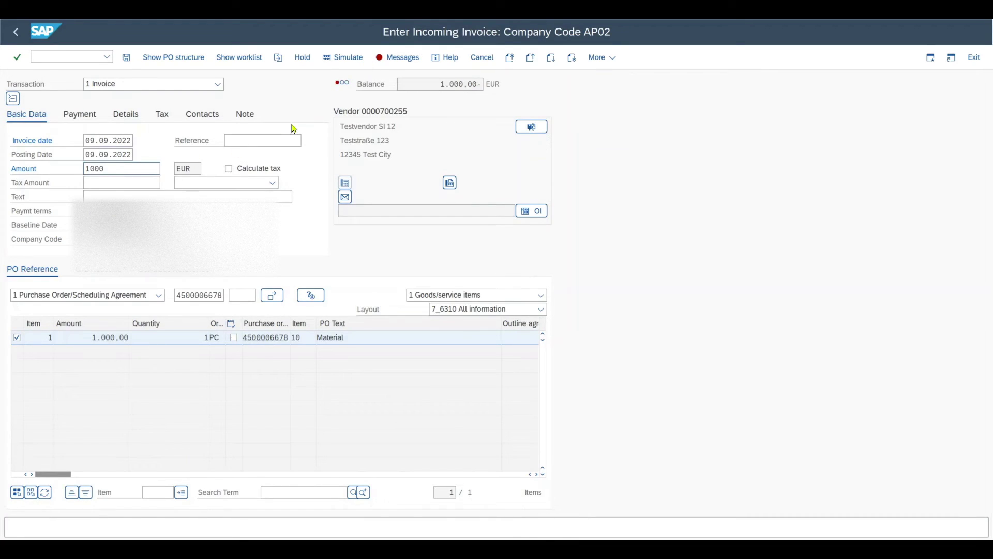
key("Return")
left_click(39, 338)
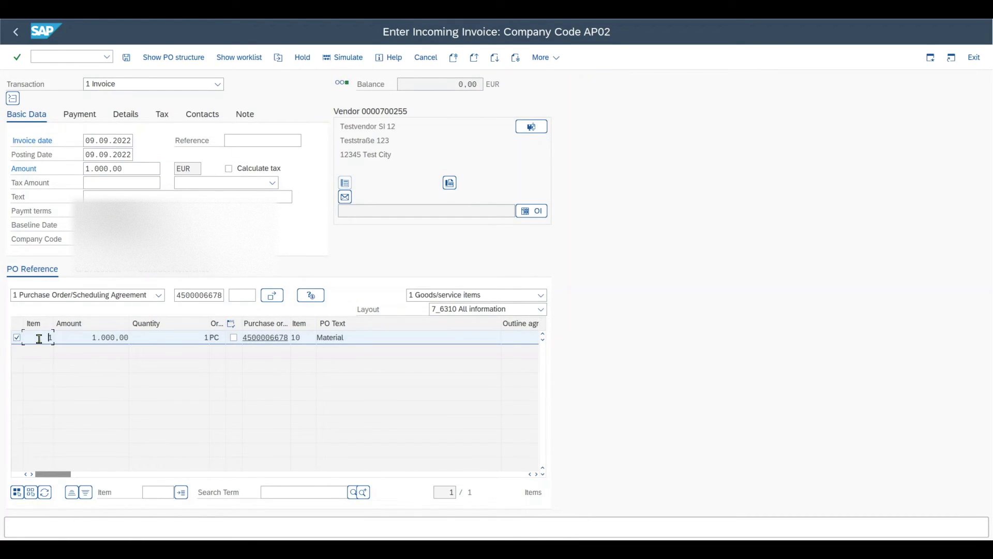
- Simulate the invoice posting and examine how the amount is split across the vendor line items
left_click(342, 57)
left_click_drag(288, 150, 352, 130)
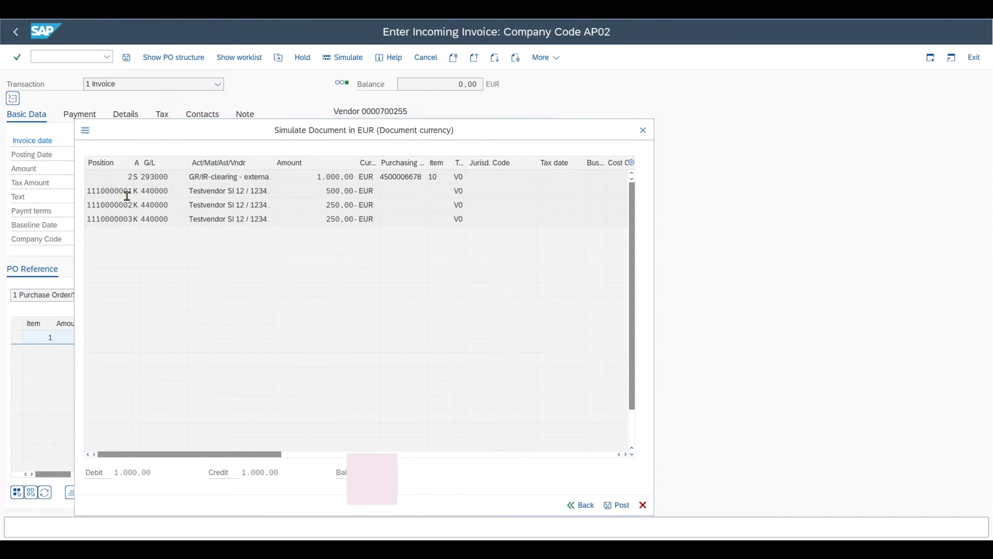
left_click_drag(323, 191, 363, 221)
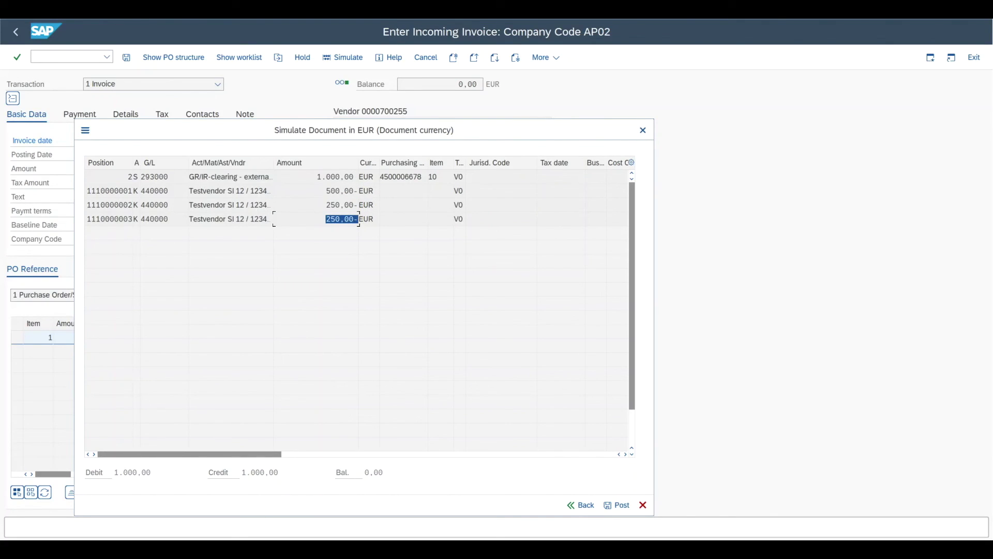
left_click(239, 192)
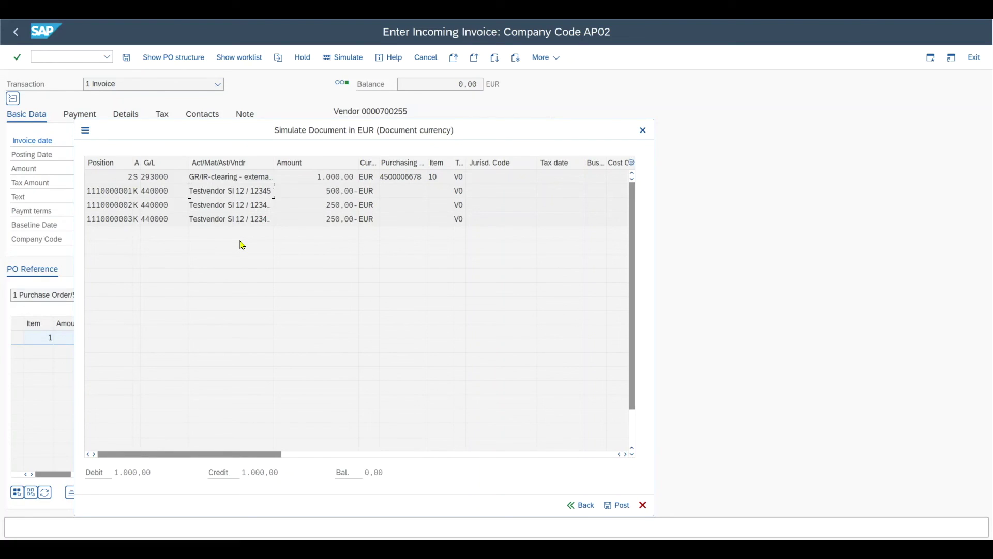